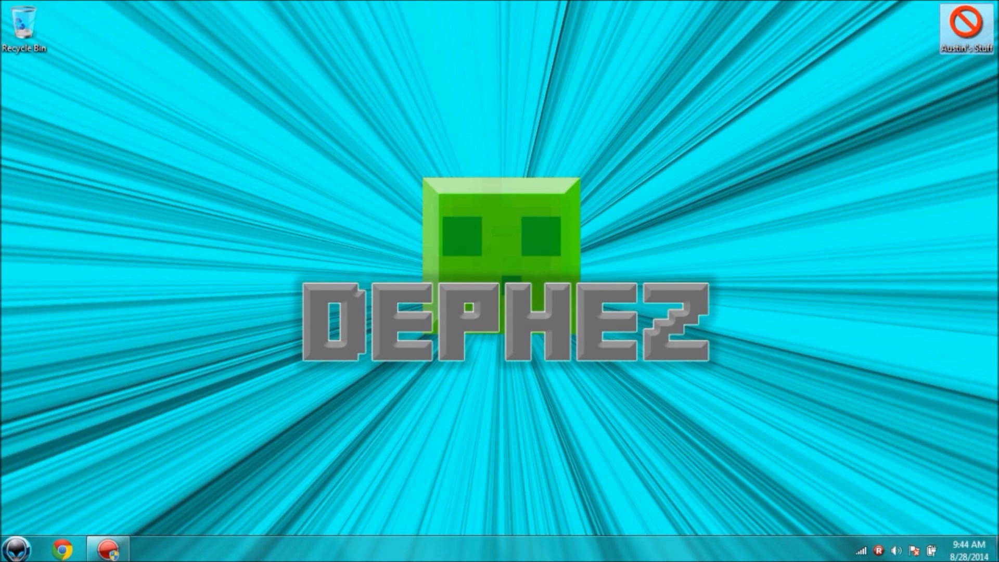
drag(714, 364, 295, 178)
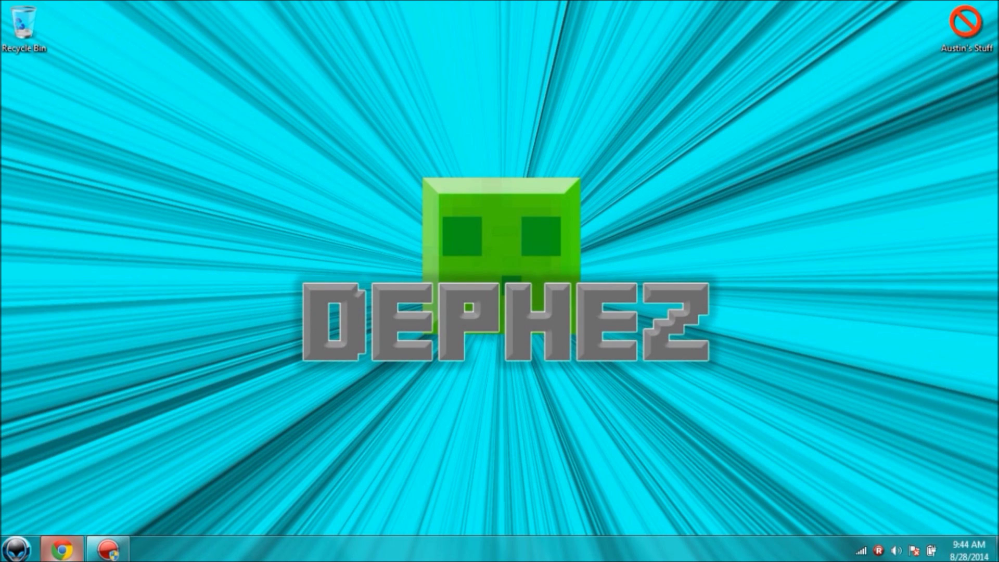
click(62, 549)
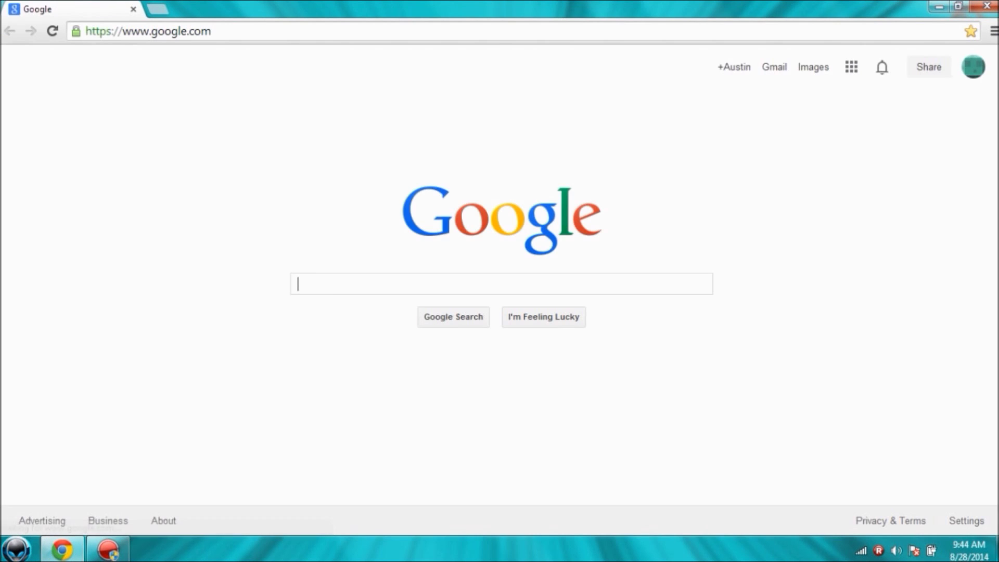
key(ctrl+l)
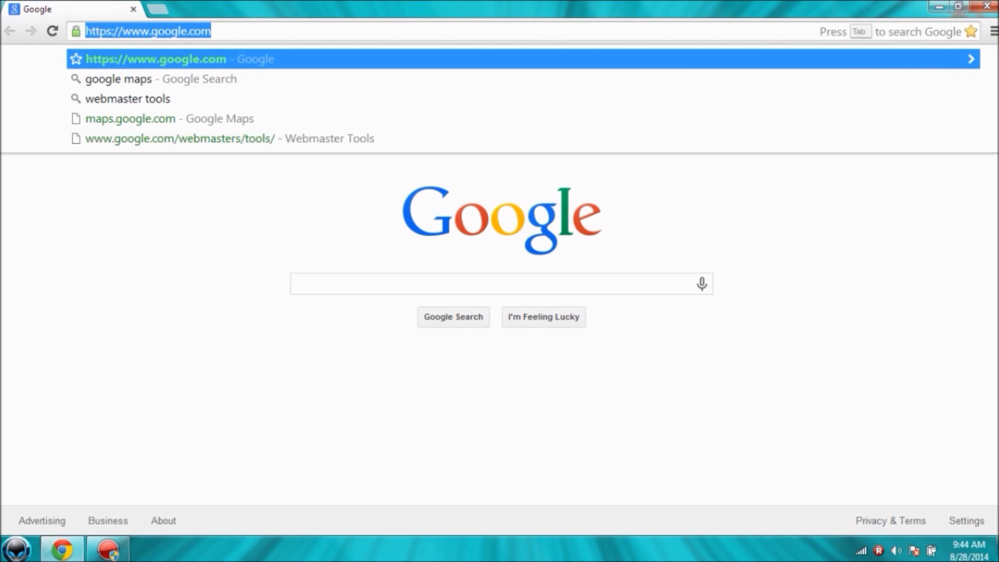
text(https://spoon.net/apps/skype)
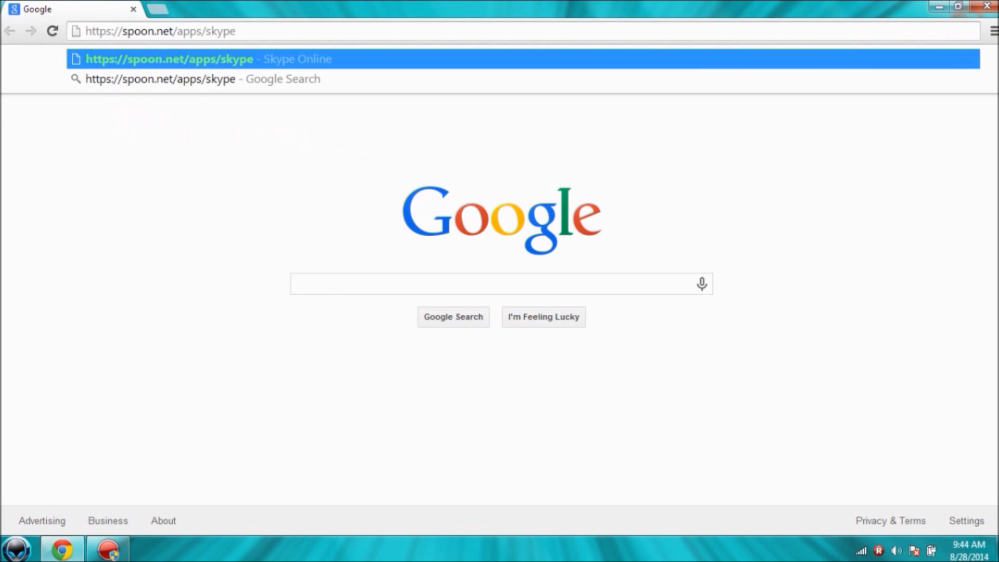
key(Return)
key(Return)
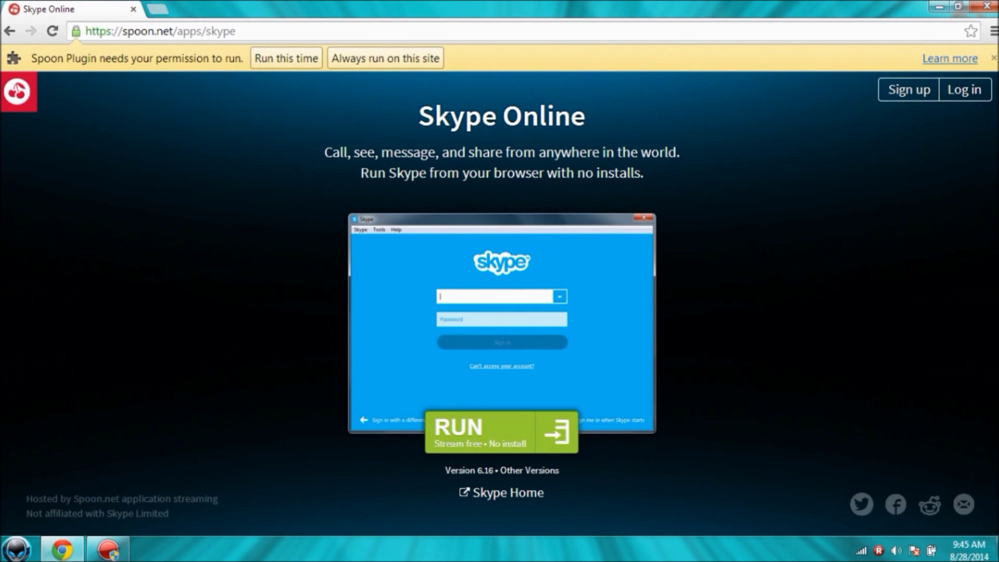
Allow the Spoon plugin once, start RUN, then cancel the spoon-plugin (1).exe download
click(286, 58)
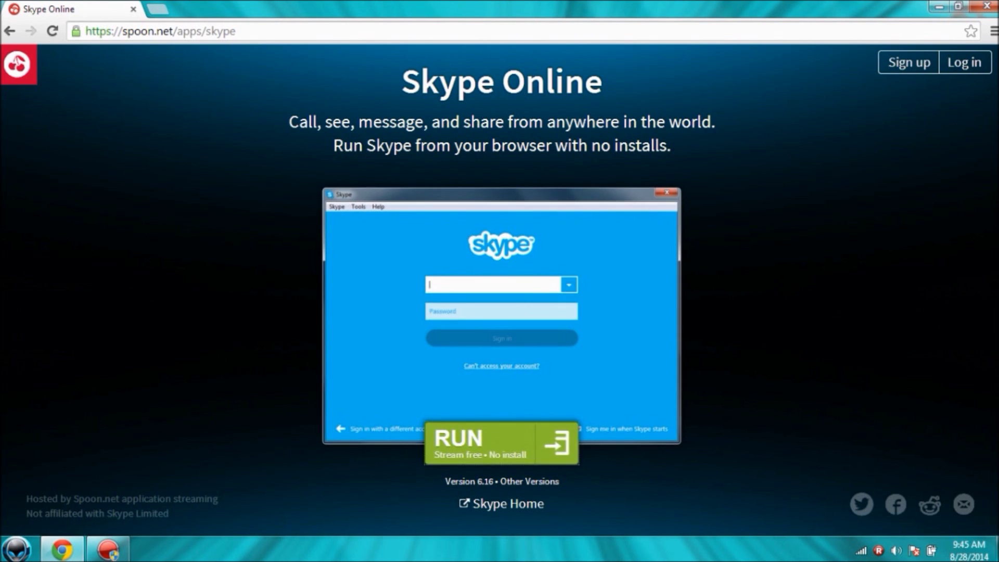
click(480, 442)
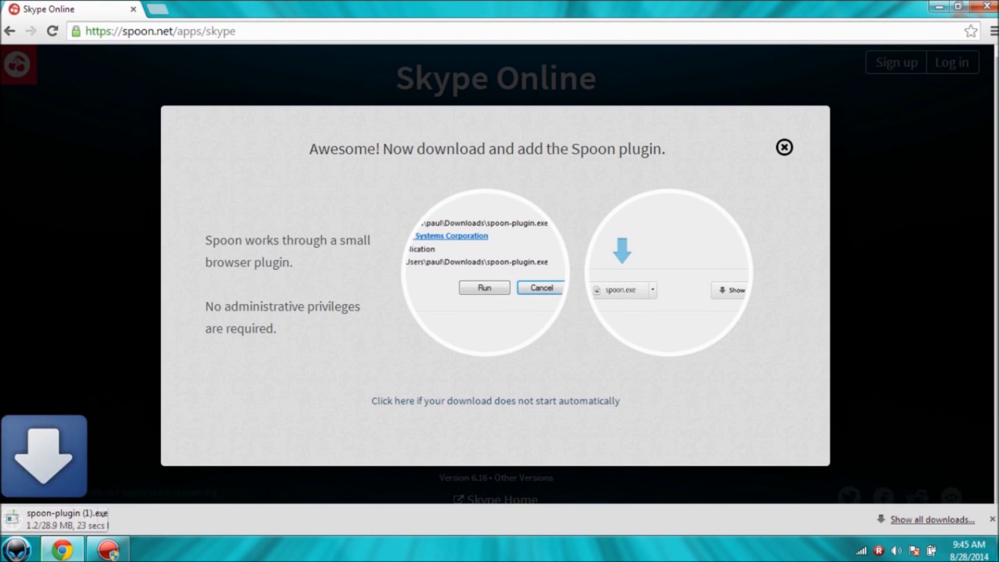
right_click(81, 520)
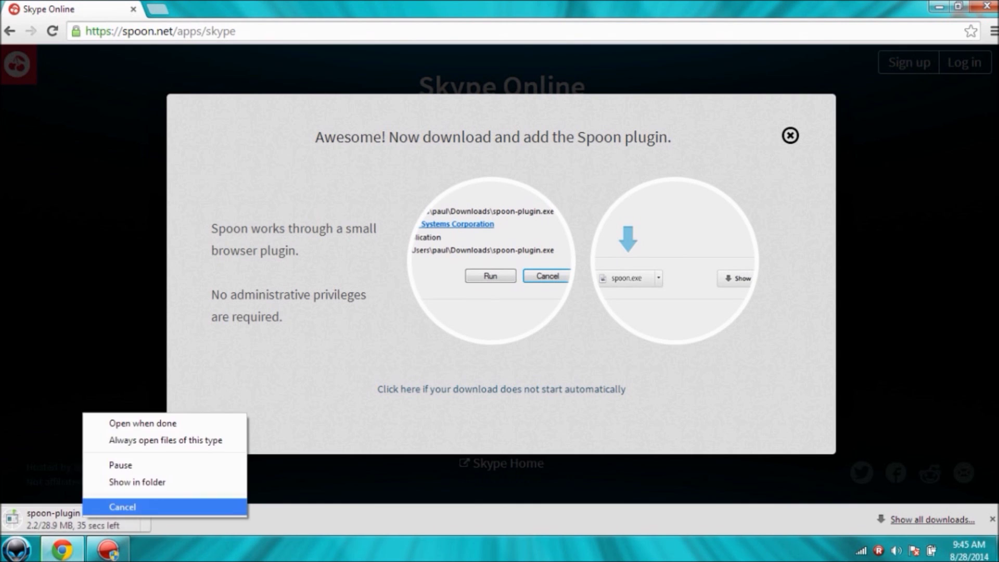
click(112, 506)
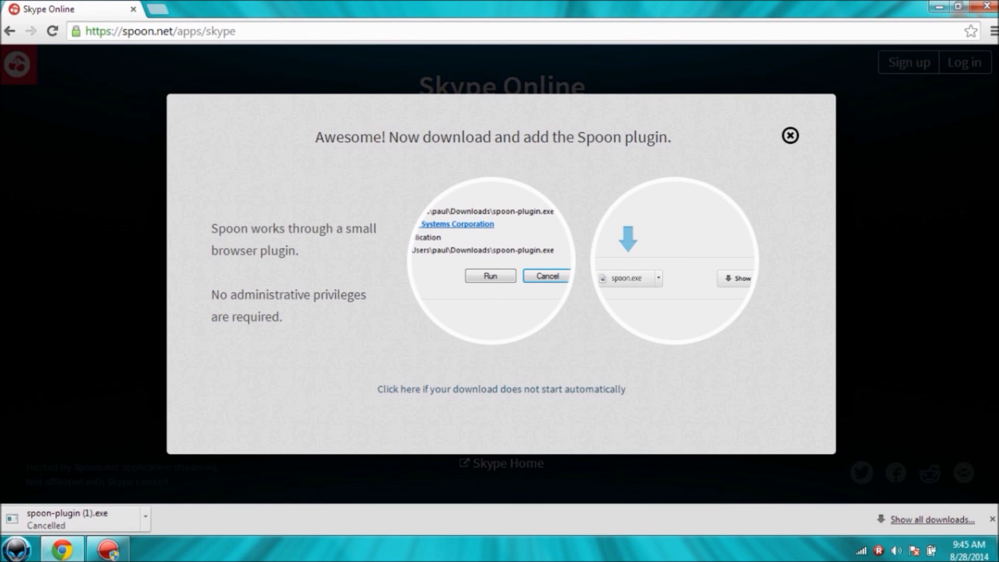
key(Escape)
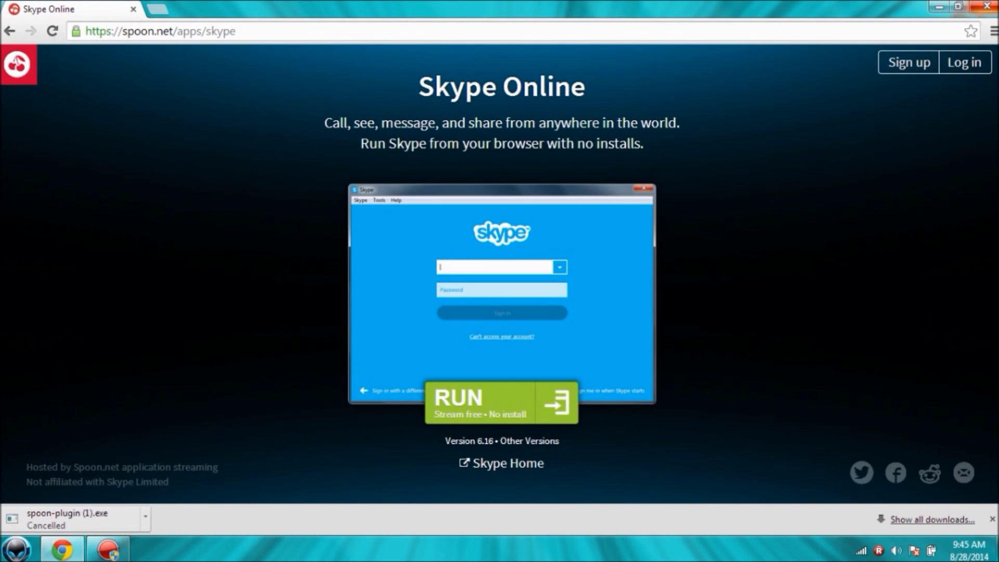
key(super+d)
Launch Spoon.net Console from the Windows Start menu
key(super)
key(Up)
key(Up)
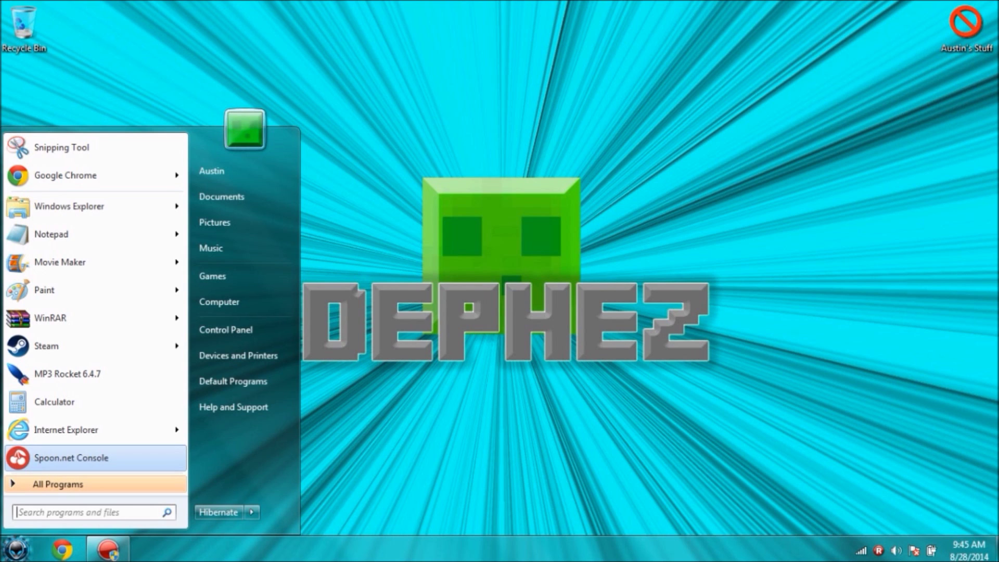
key(Return)
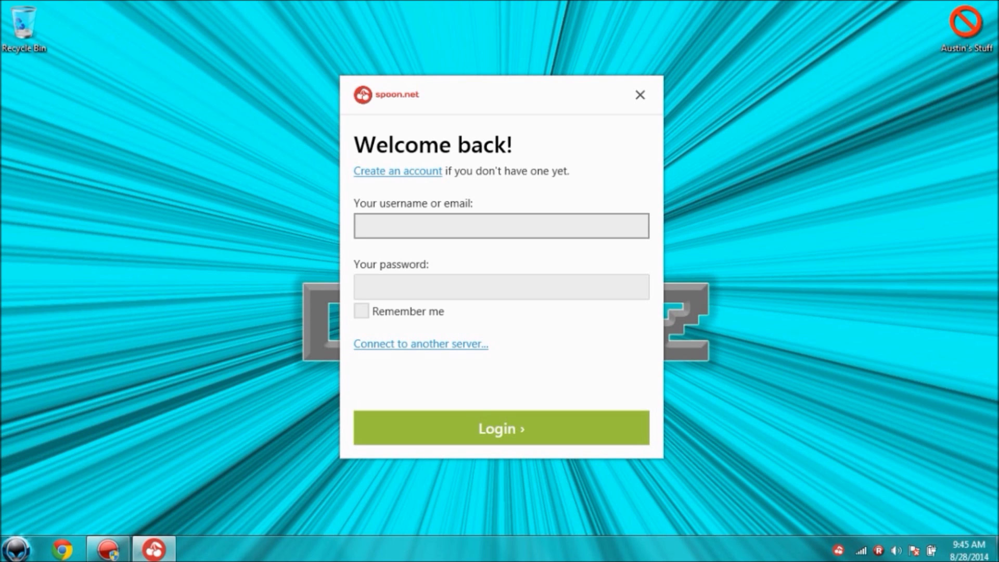
Tick Remember me and enter the account username, correcting typos
key(super)
key(Escape)
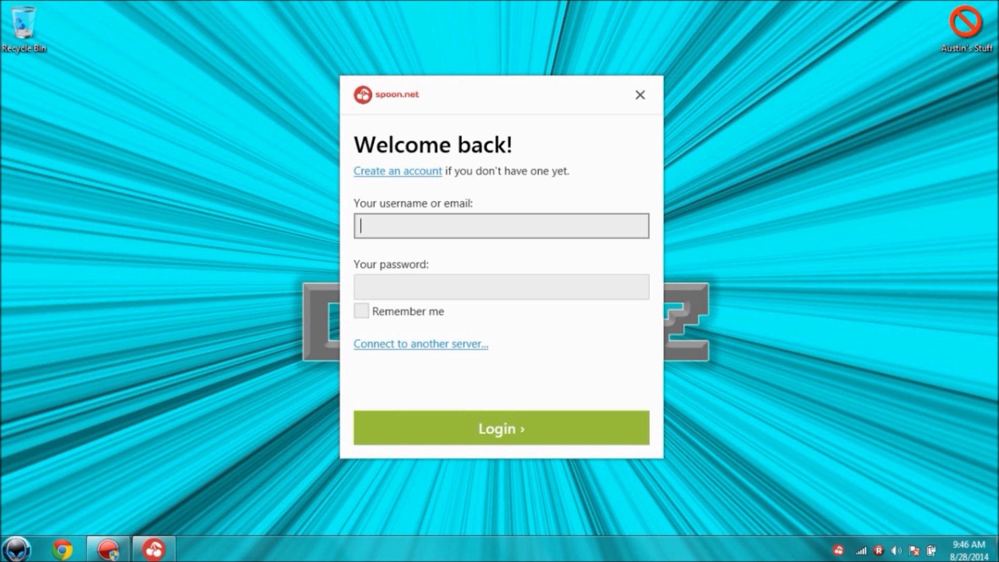
click(361, 311)
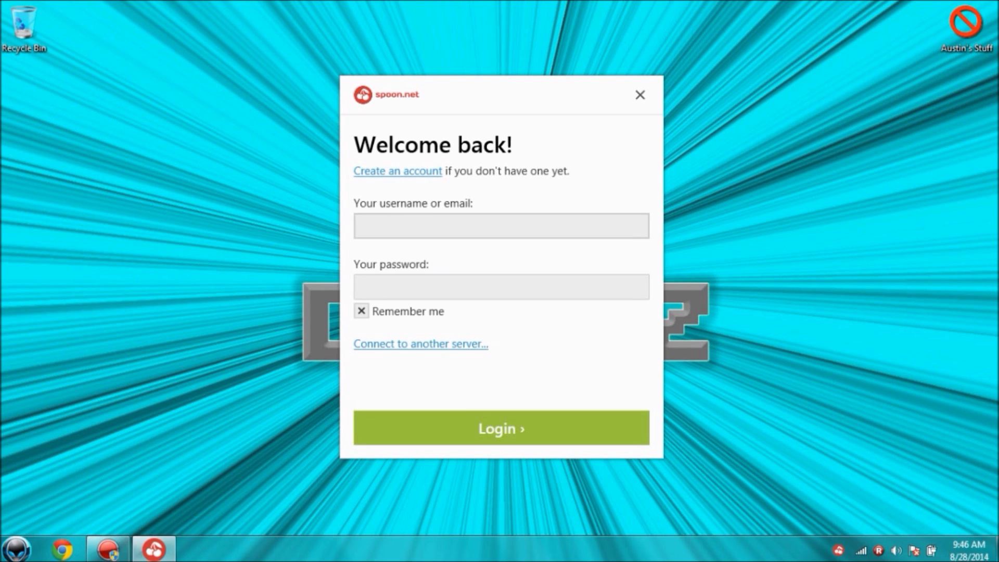
click(361, 226)
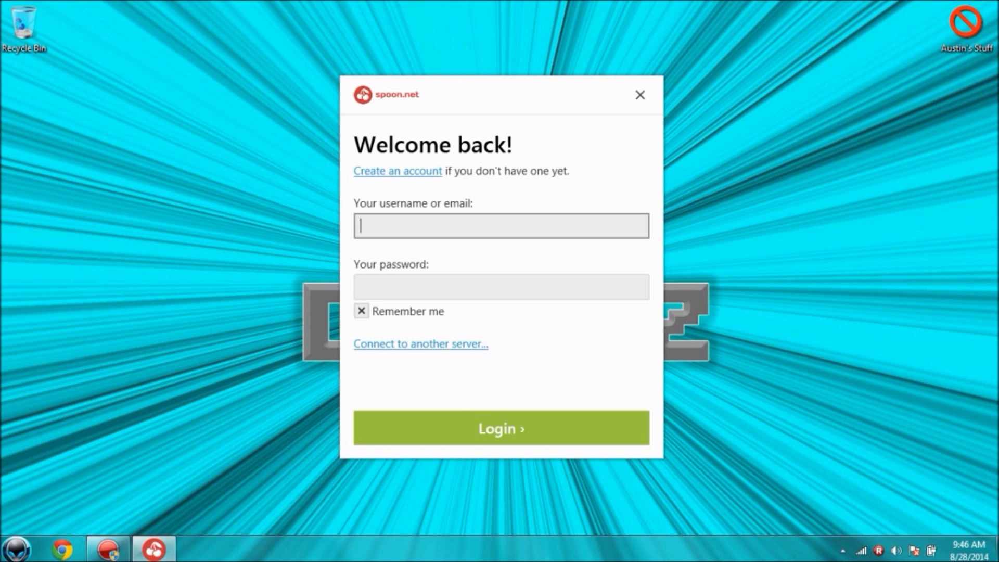
text(Dephez)
Enter the account password, sign in, and close the app panel
key(Tab)
text(•)
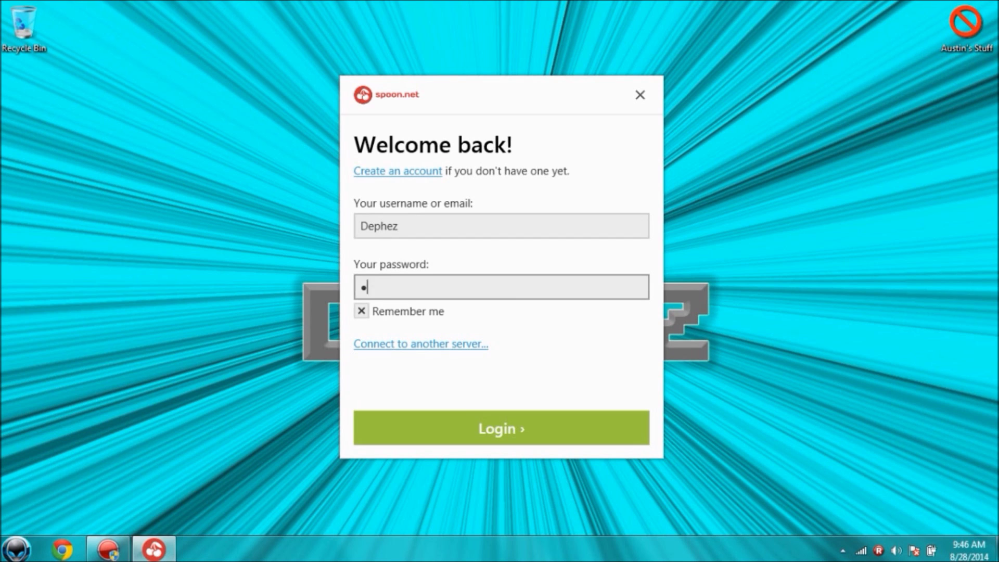
text(••••••••••)
key(Return)
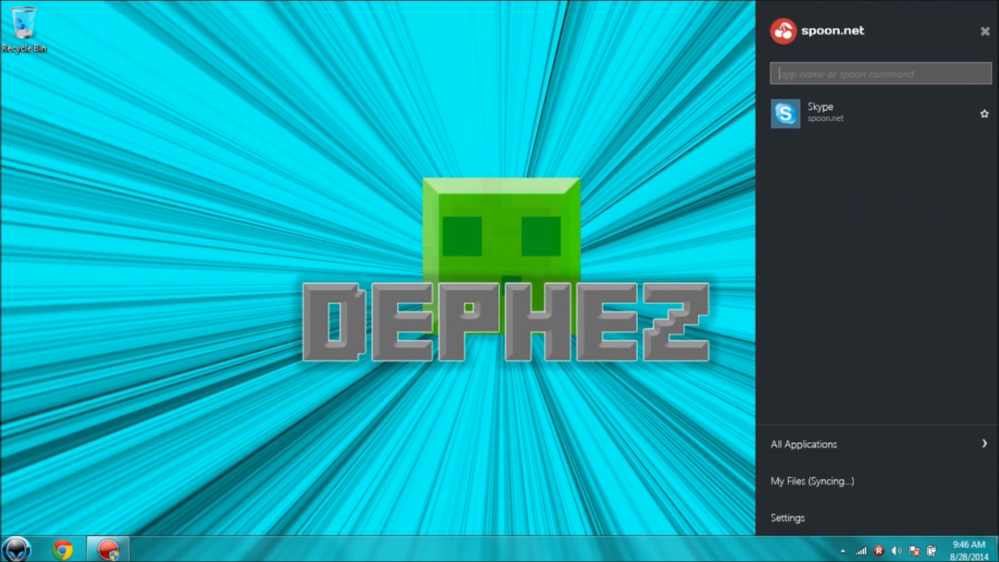
key(Escape)
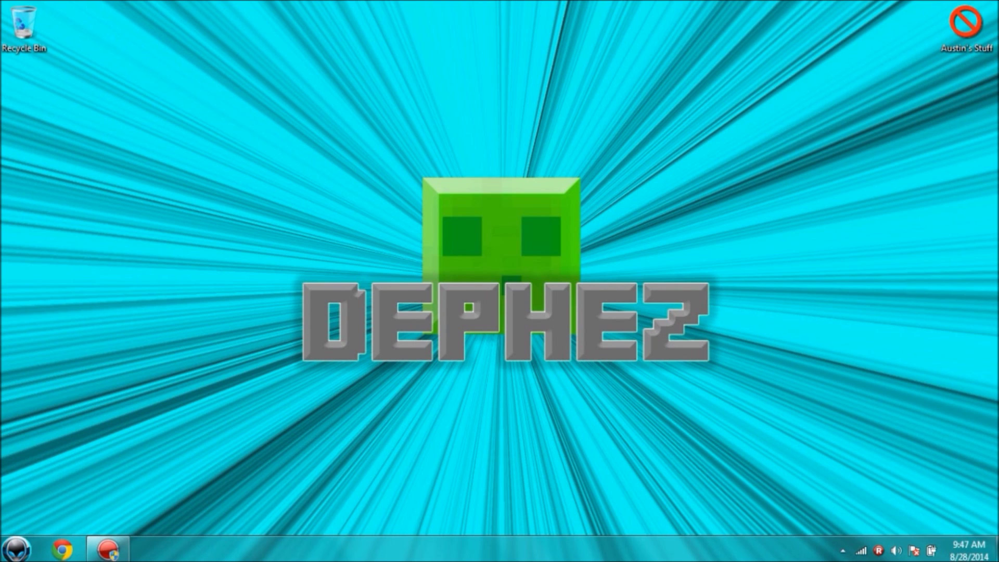
Search the Spoon.net Console panel for 'skype' and launch the Skype result
key(alt+super)
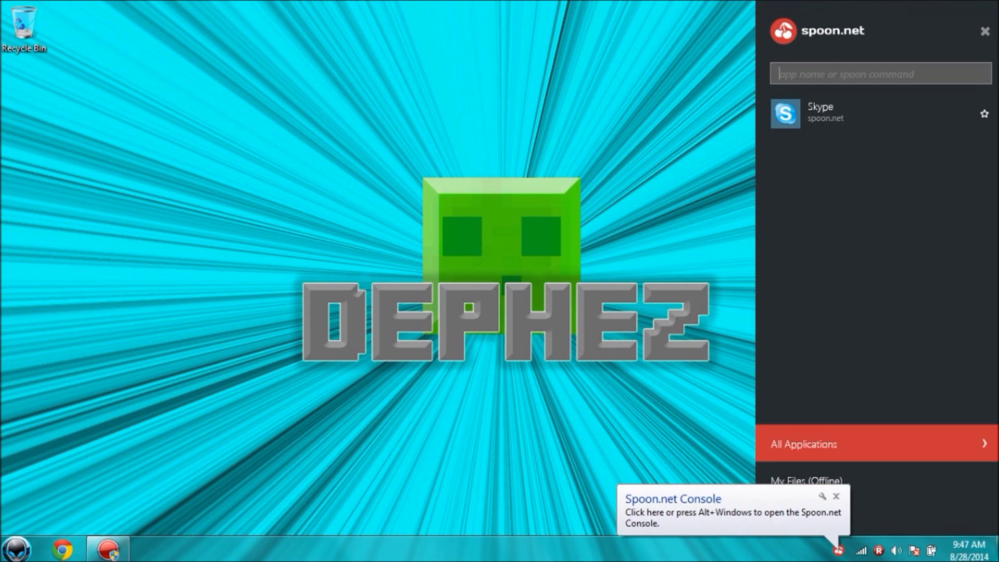
key(Escape)
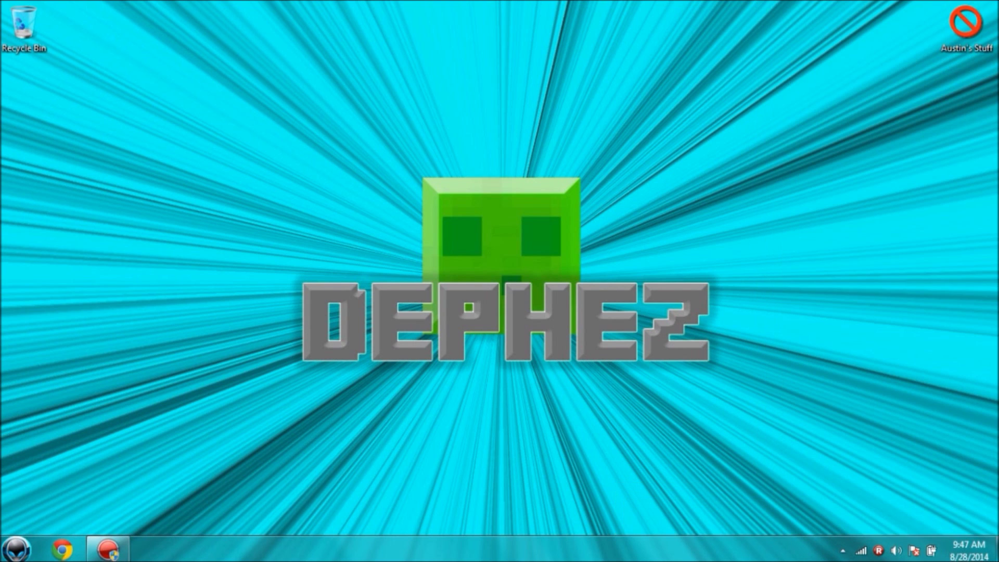
key(alt+super)
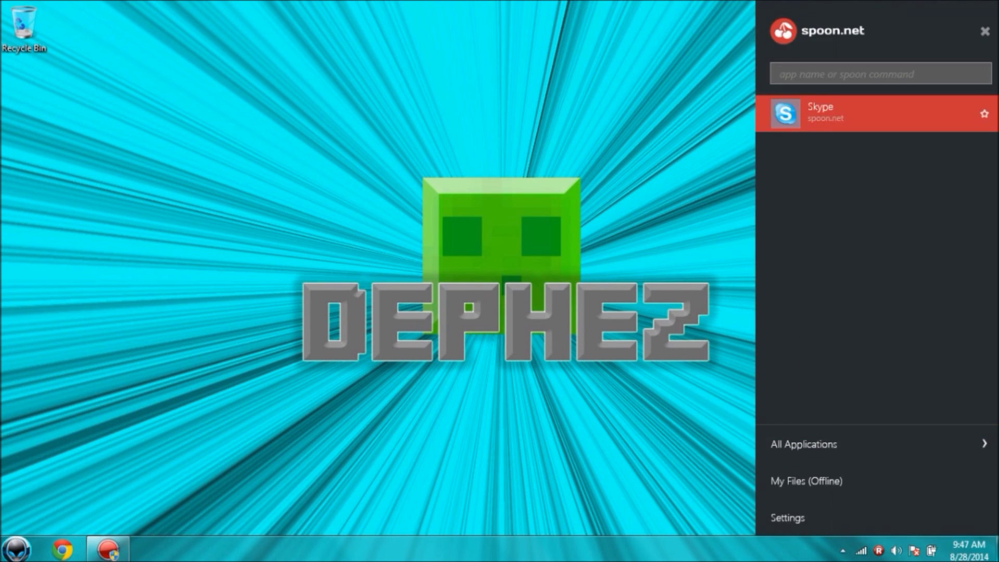
text(skype)
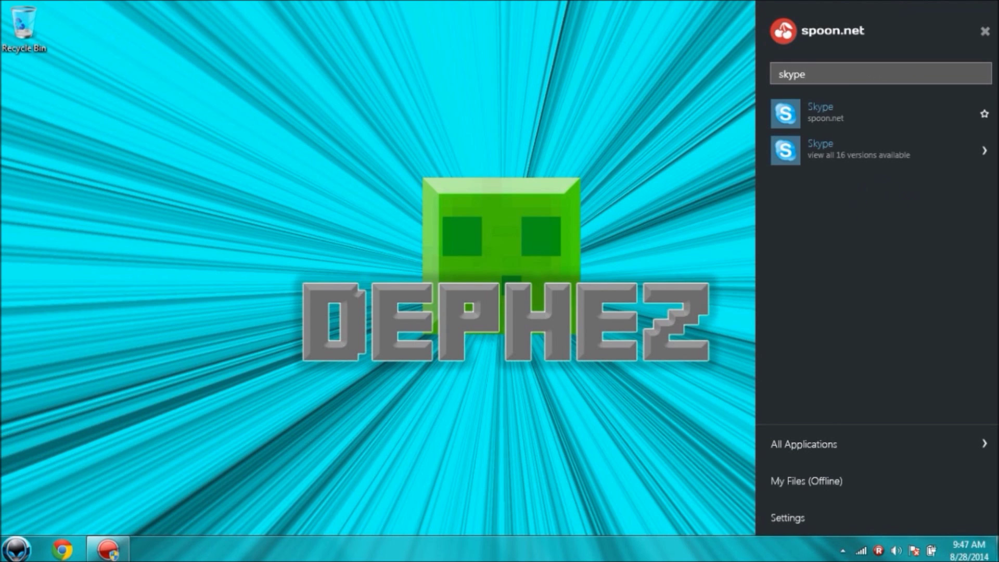
key(Return)
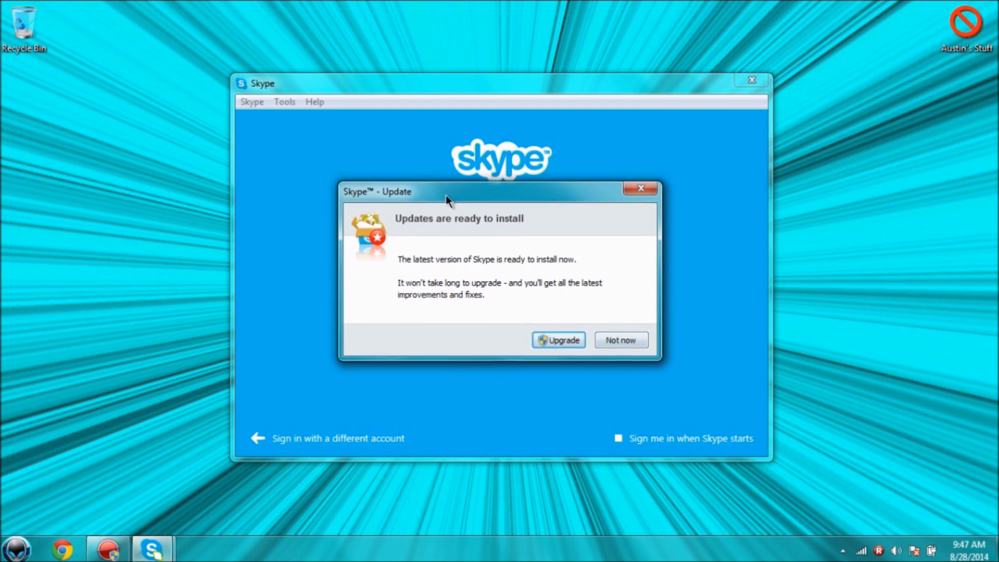
Decline the Skype update with Not now and sign in with the account password
drag(446, 196, 415, 161)
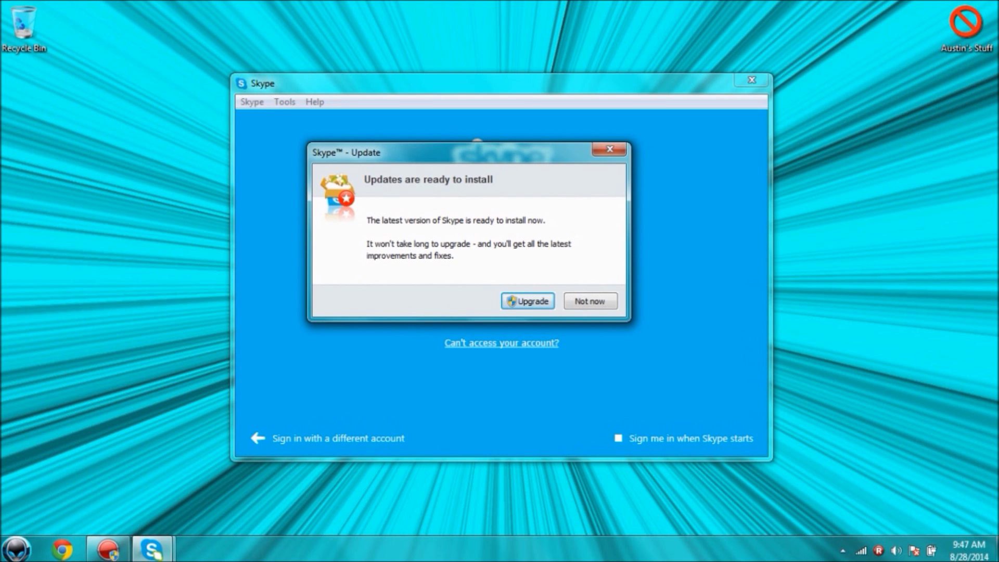
key(Escape)
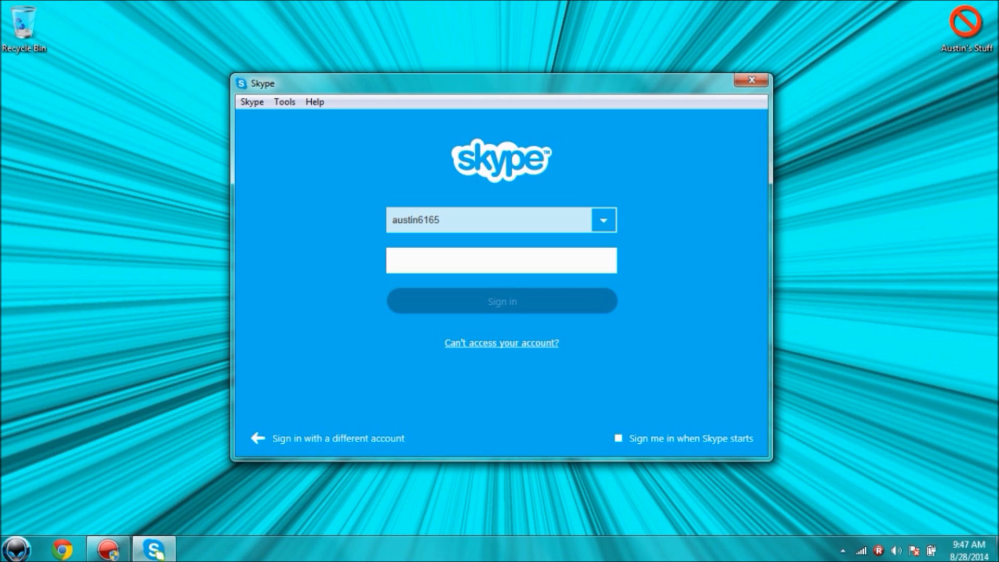
text(••••••)
key(Return)
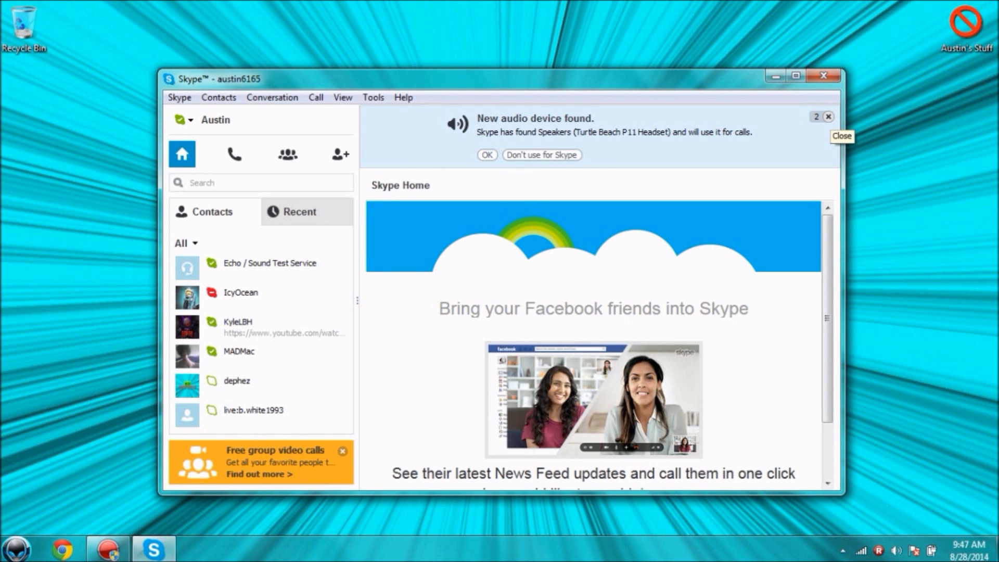
Dismiss both audio device notices and remove Echo / Sound Test Service, disabling future confirmations
click(828, 116)
click(827, 116)
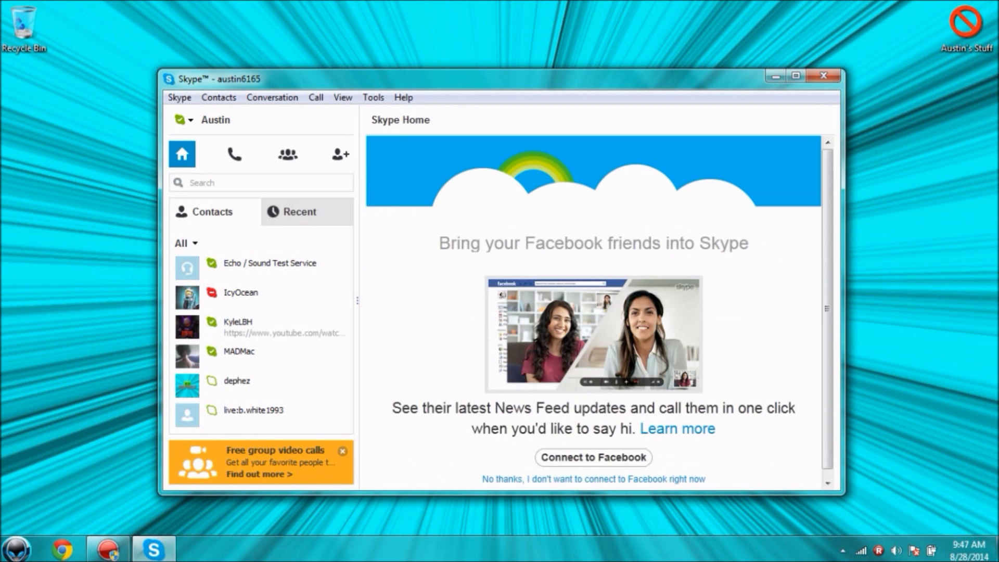
click(274, 270)
right_click(274, 272)
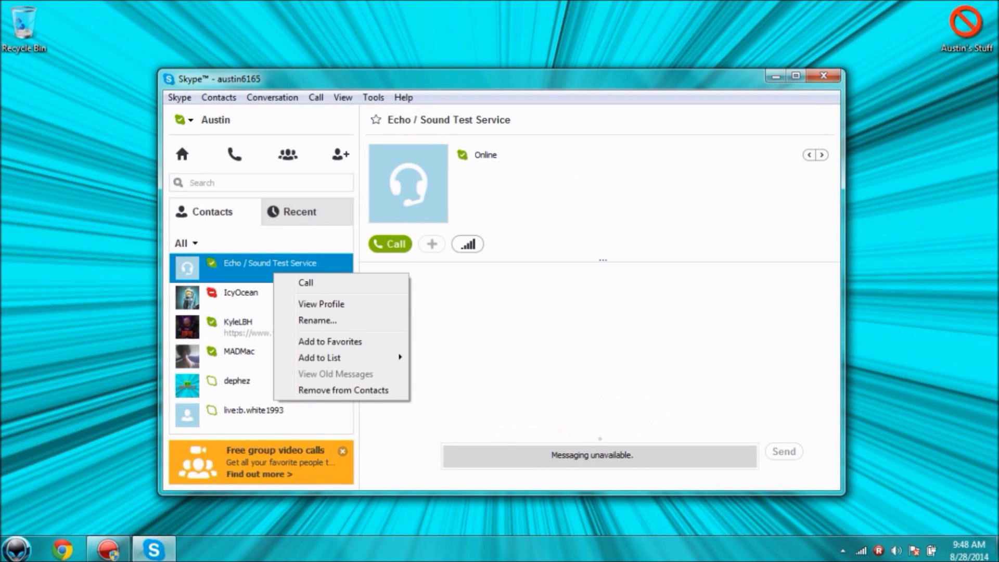
click(333, 390)
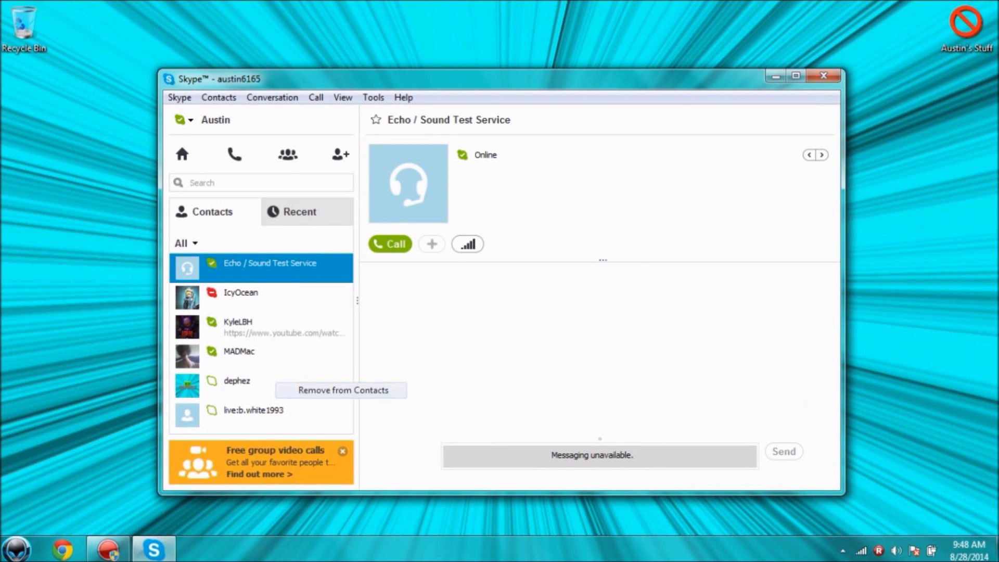
click(382, 332)
click(539, 332)
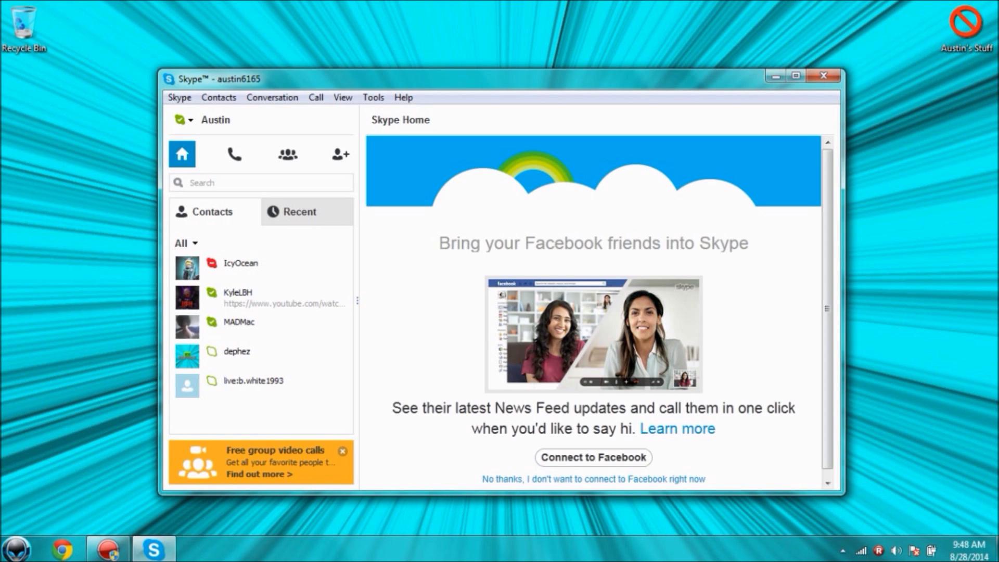
Exit the spoon.net console from its tray icon
click(842, 549)
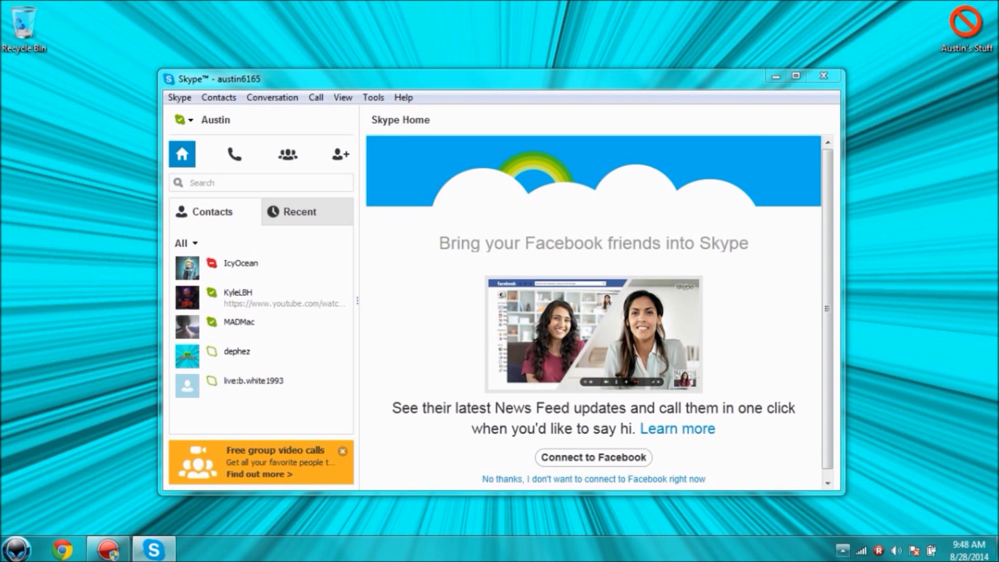
right_click(829, 475)
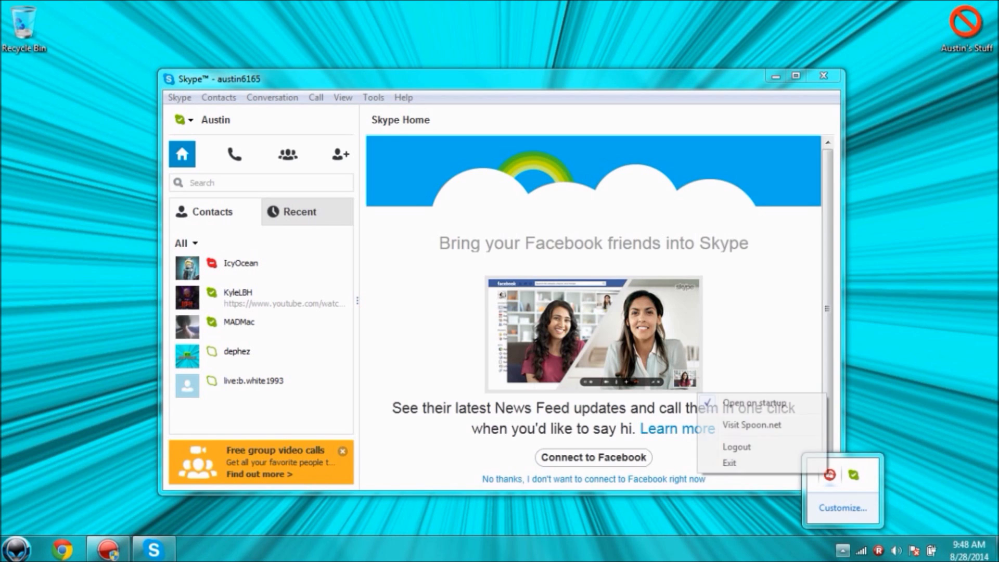
click(812, 462)
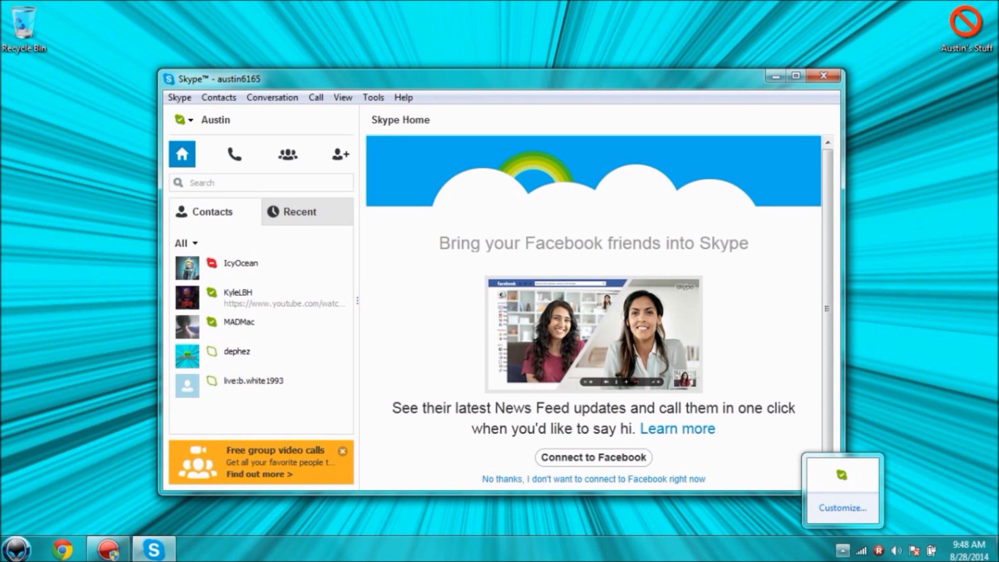
Decline the repeated Skype update and open the contact's conversation
key(Escape)
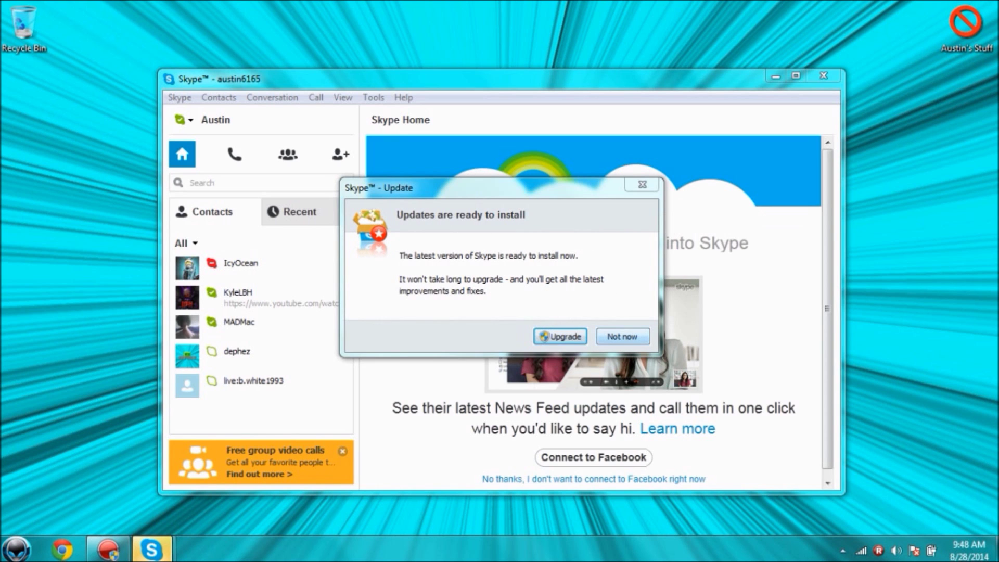
key(Escape)
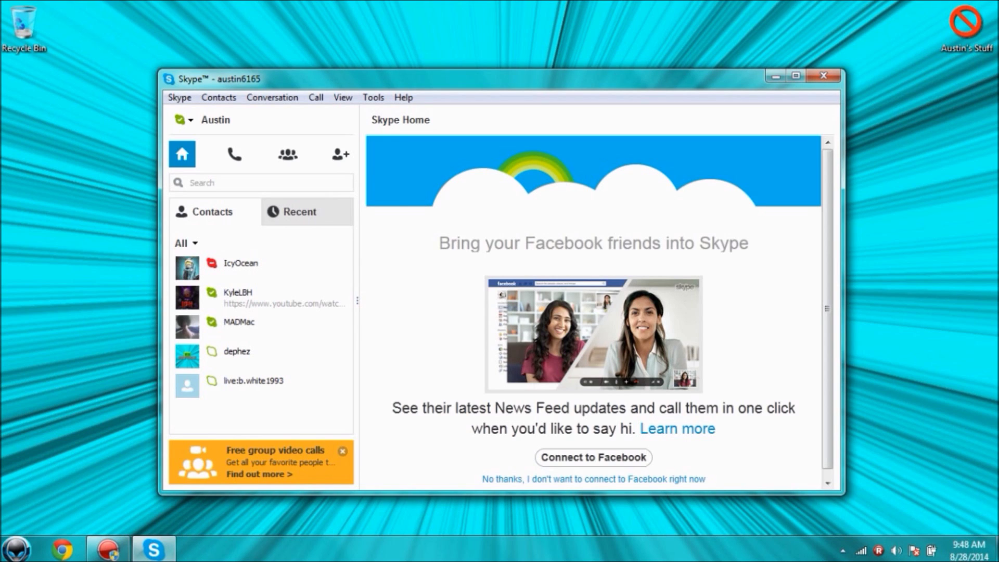
click(237, 354)
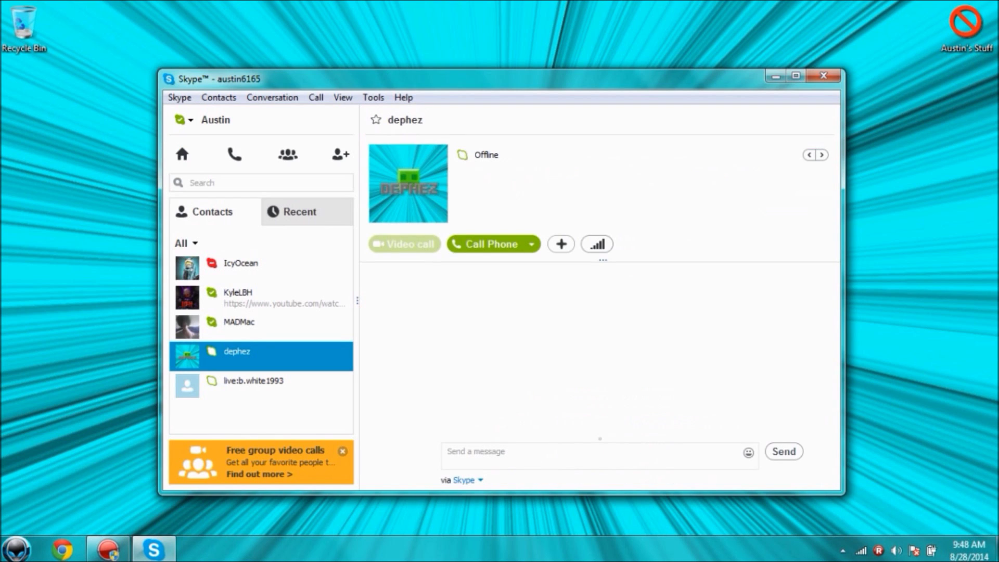